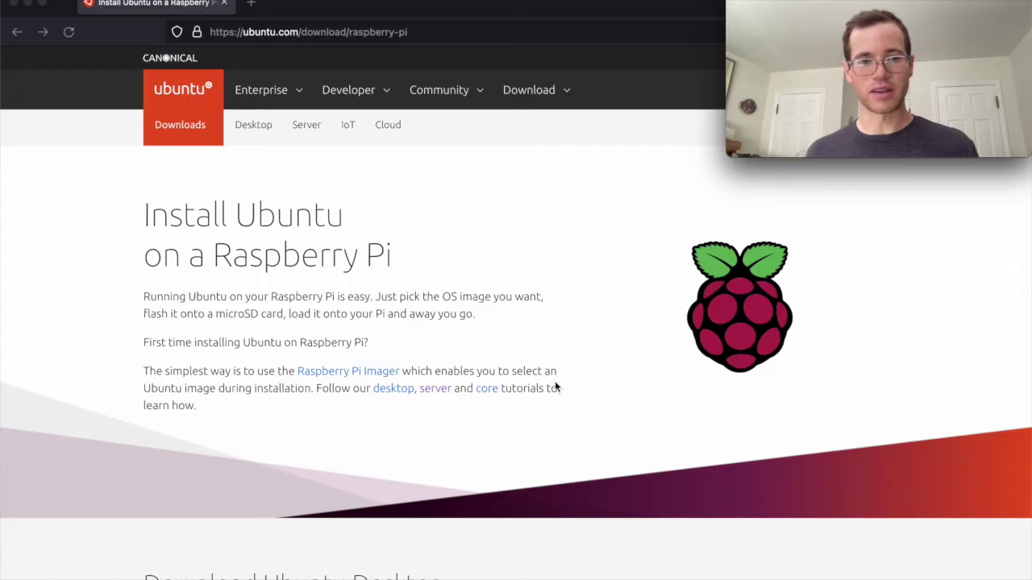
Switch to Finder and extract the ubuntu-22.04.1 preinstalled server arm64+raspi.img.xz archive in Downloads.
{"action": "scroll", "coordinate": [493, 389], "scroll_direction": "down", "scroll_amount": 5}
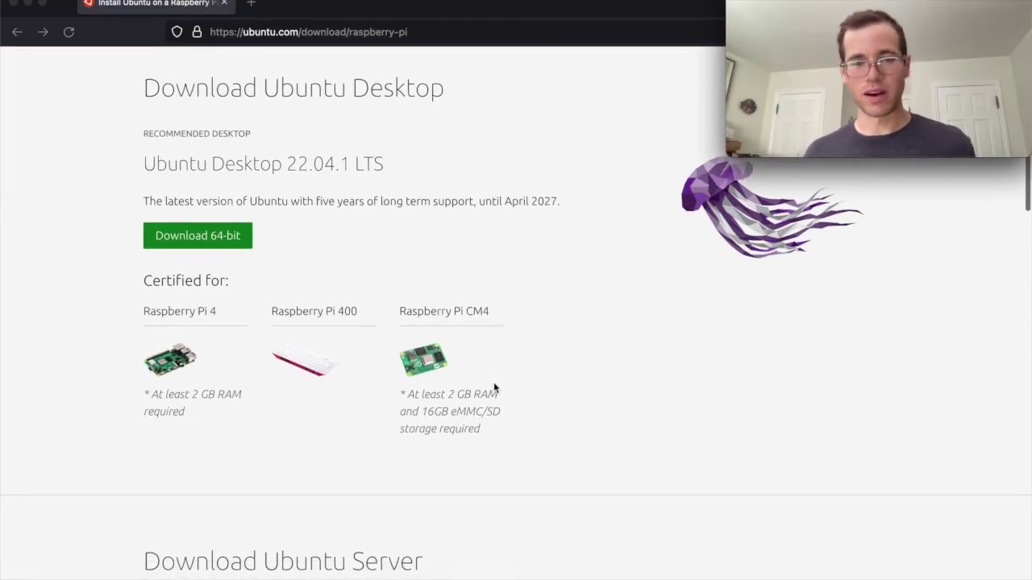
{"action": "scroll", "coordinate": [494, 388], "scroll_direction": "down", "scroll_amount": 3}
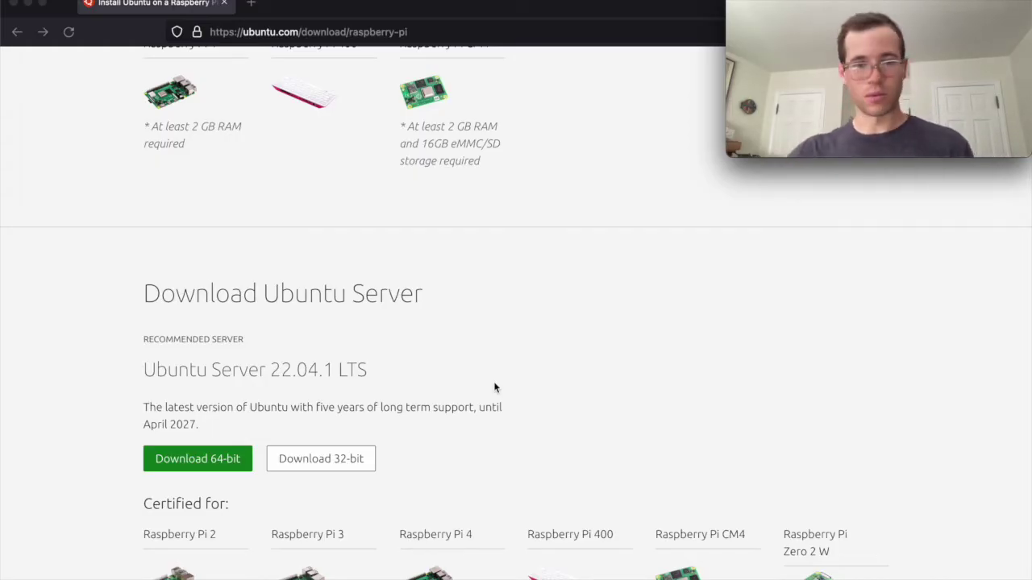
{"action": "key", "text": "super+Tab"}
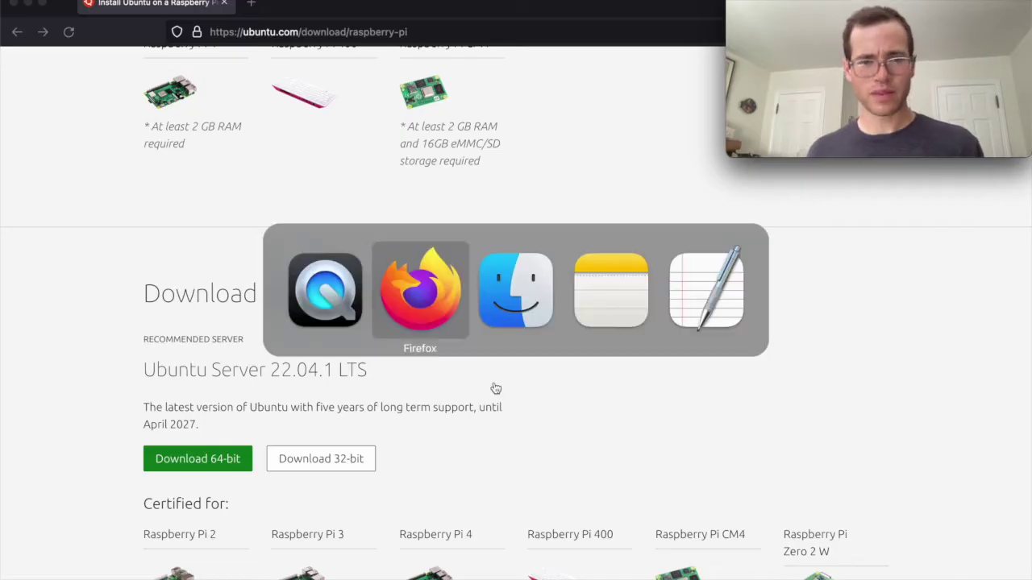
{"action": "key", "text": "super+Tab"}
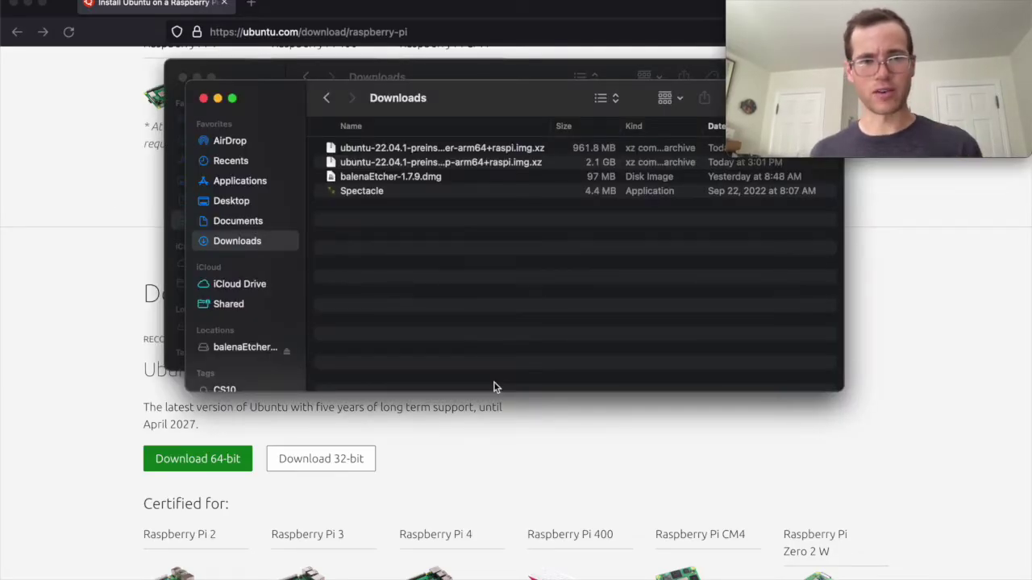
{"action": "left_click", "coordinate": [183, 83]}
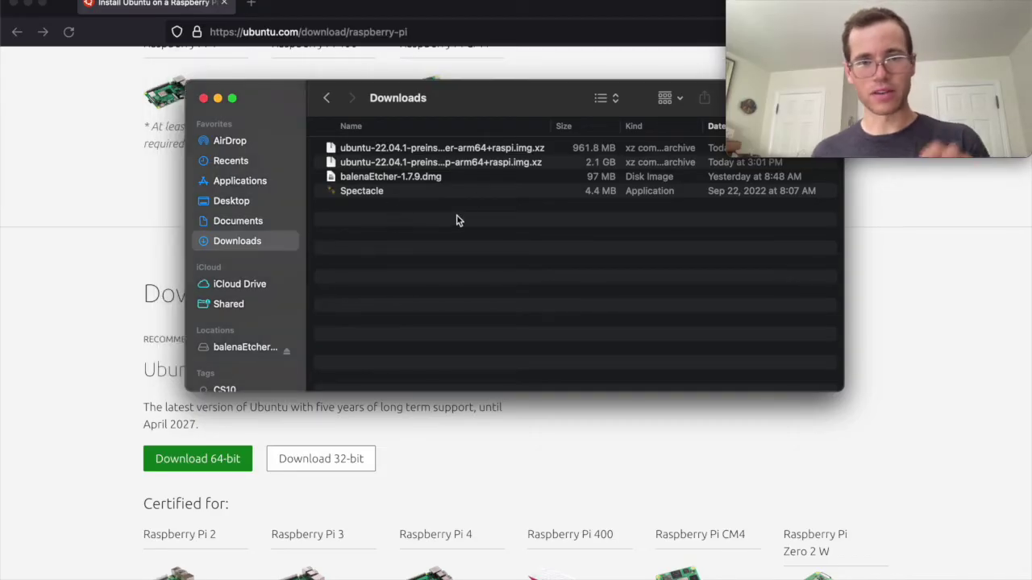
{"action": "left_click", "coordinate": [497, 153]}
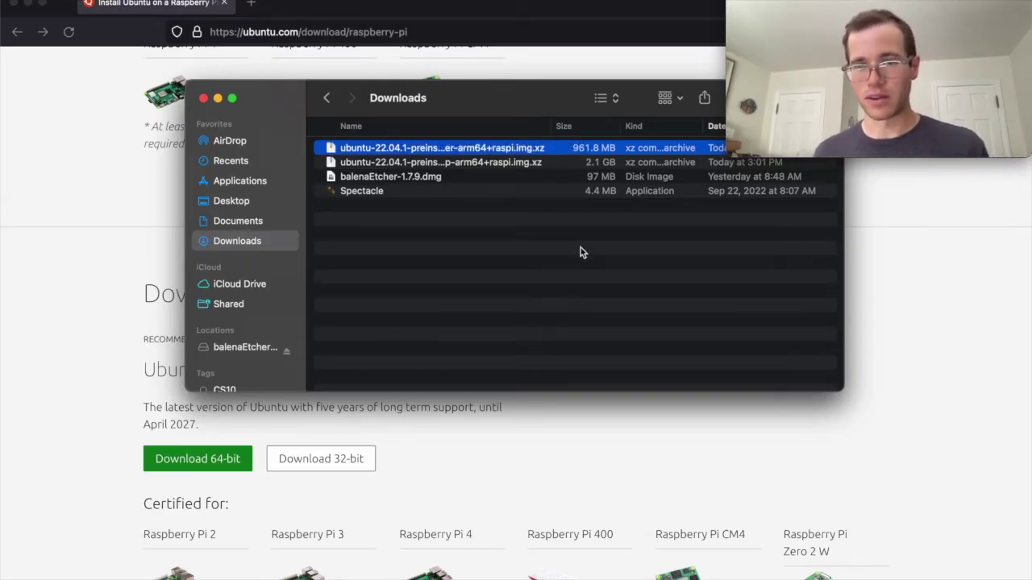
{"action": "double_click", "coordinate": [550, 150]}
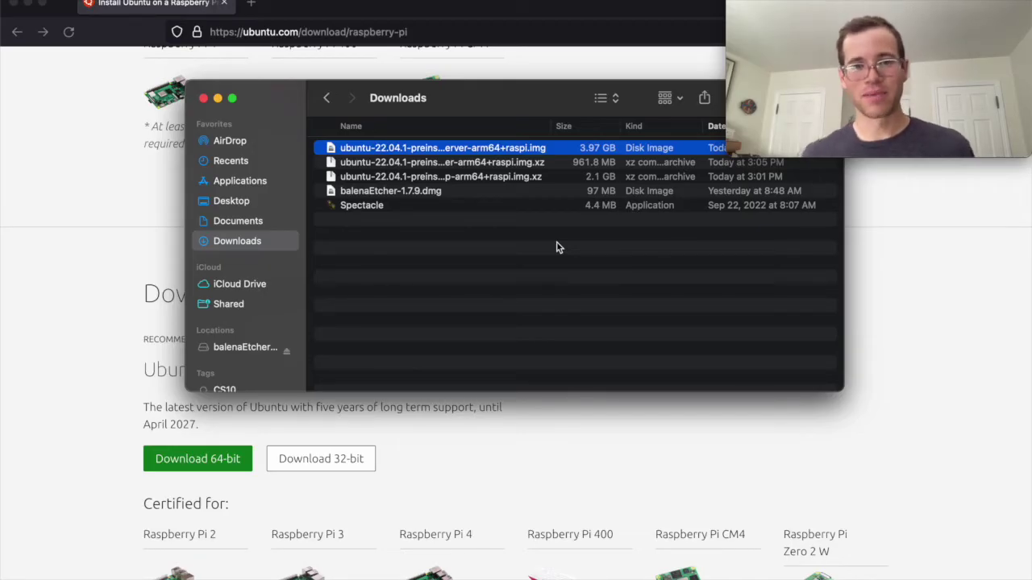
Move the Downloads window aside and launch balenaEtcher.
{"action": "left_click_drag", "start_coordinate": [530, 108], "coordinate": [428, 123]}
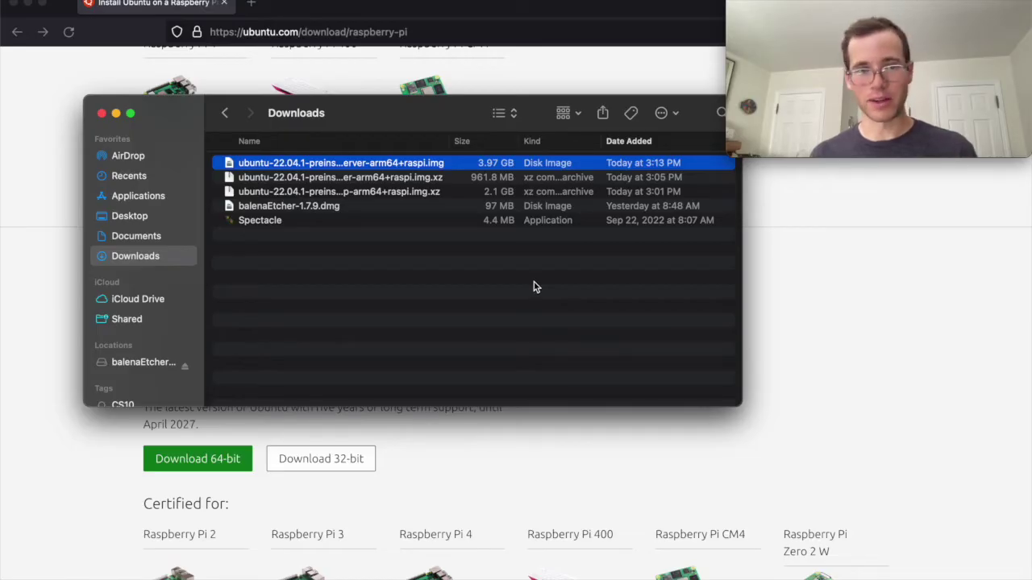
{"action": "key", "text": "super+space"}
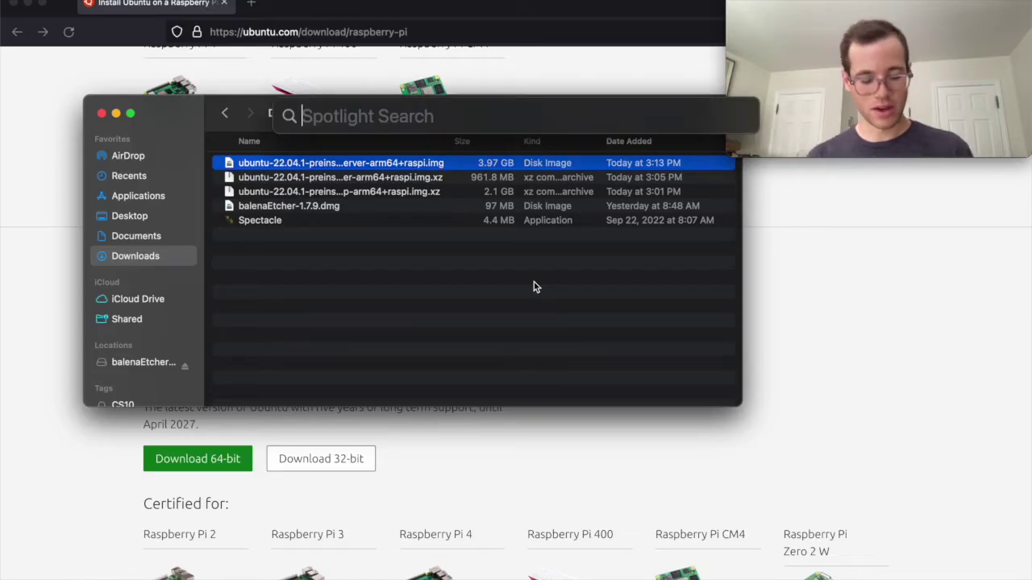
{"action": "type", "text": "balen"}
{"action": "key", "text": "Return"}
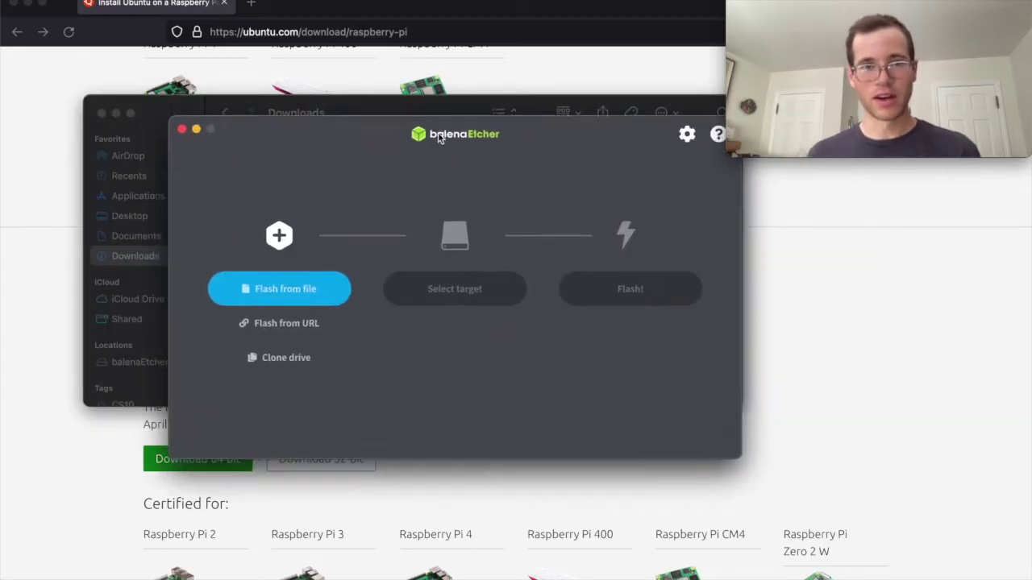
View the balenaEtcher website with its macOS download, close the page and return to the balenaEtcher app.
{"action": "left_click", "coordinate": [516, 137]}
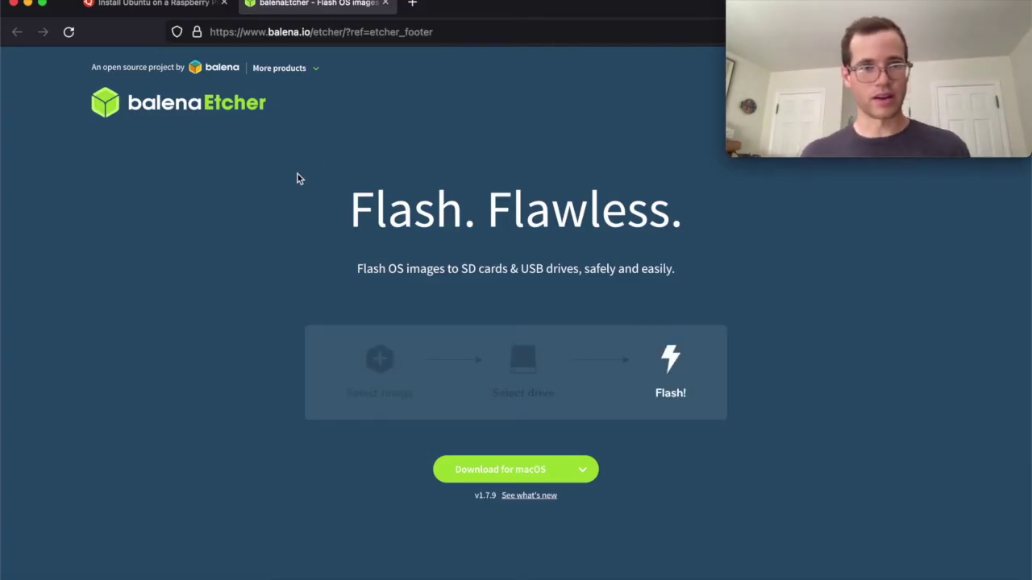
{"action": "key", "text": "super+w"}
{"action": "key", "text": "super+space"}
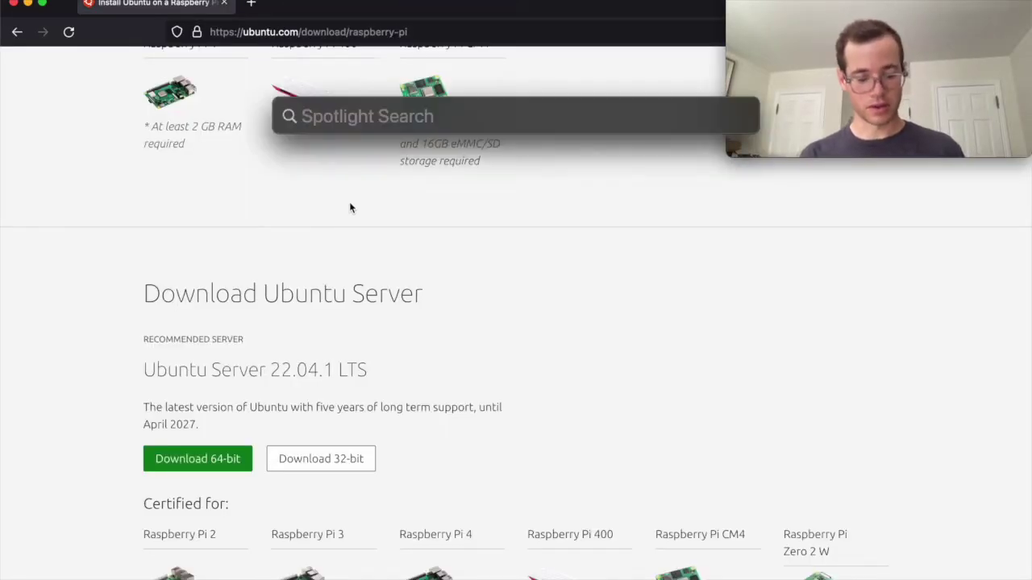
{"action": "type", "text": "balen"}
{"action": "key", "text": "Return"}
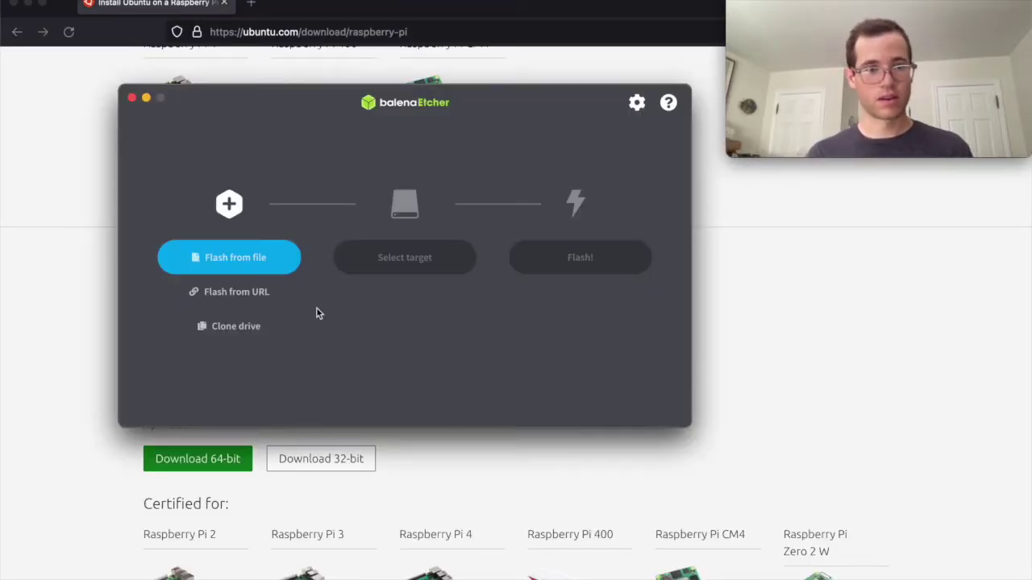
Load ubuntu-22.04.1-preinstalled-server-arm64+raspi.img from Downloads as the image to flash.
{"action": "left_click", "coordinate": [233, 266]}
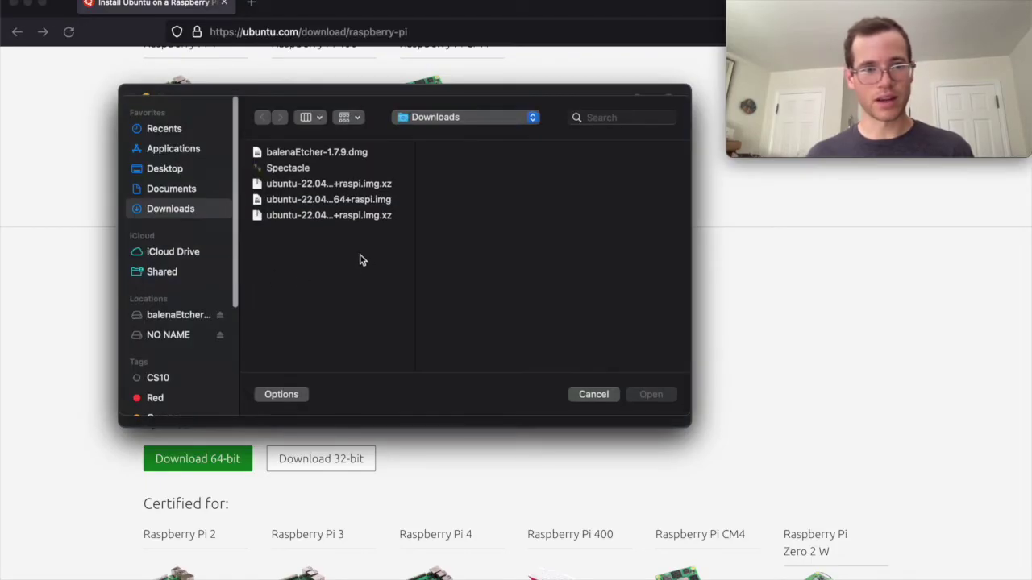
{"action": "left_click", "coordinate": [342, 204]}
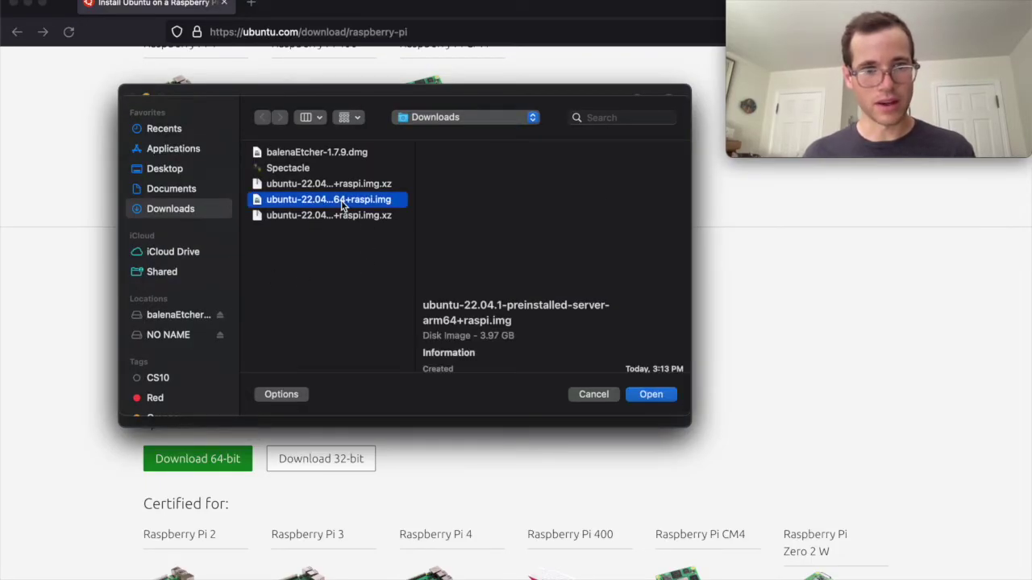
{"action": "left_click", "coordinate": [651, 394]}
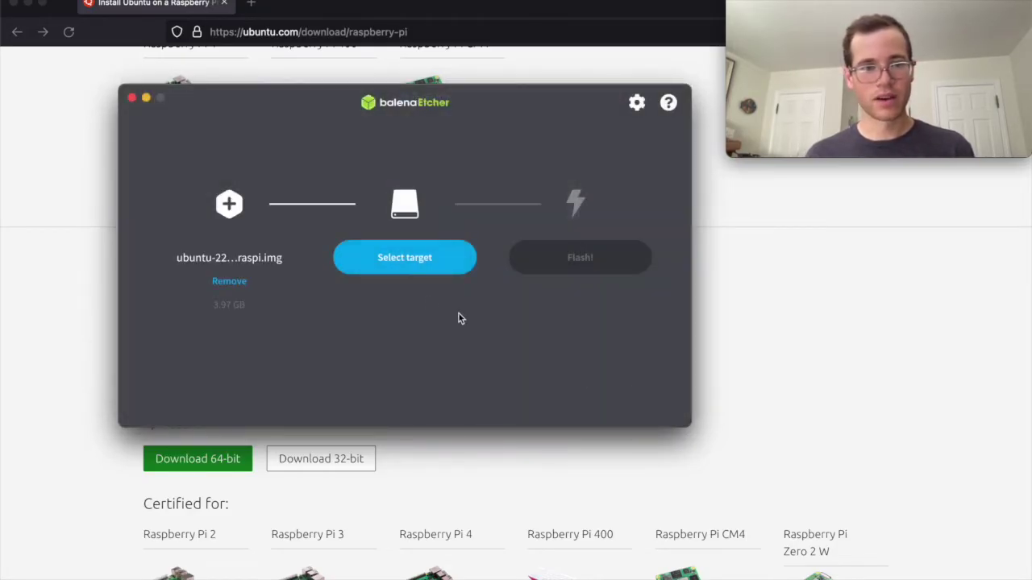
Choose the 31.9 GB Generic STORAGE DEVICE Media at /dev/disk5 as the flash target.
{"action": "left_click", "coordinate": [387, 269]}
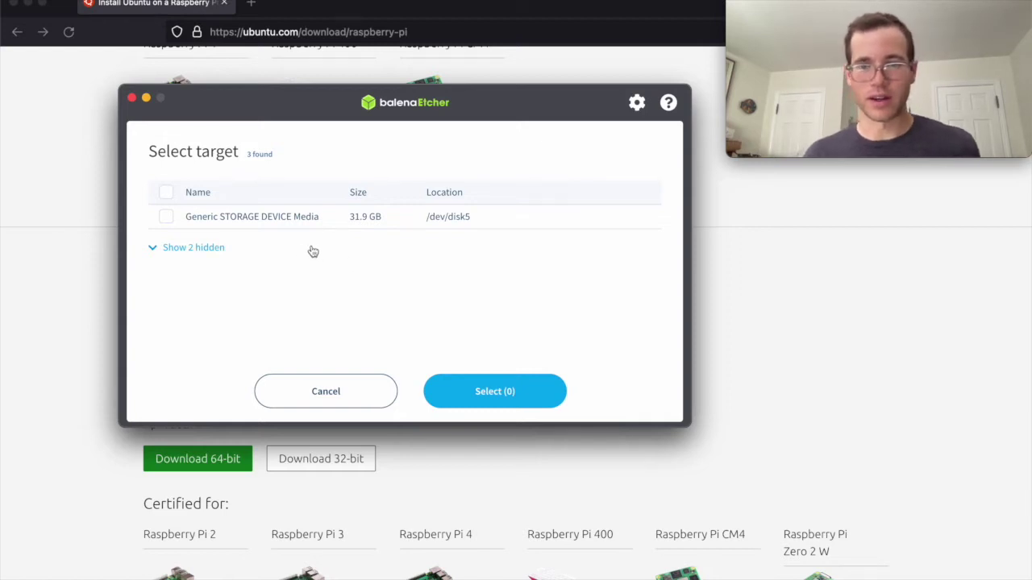
{"action": "left_click", "coordinate": [169, 224]}
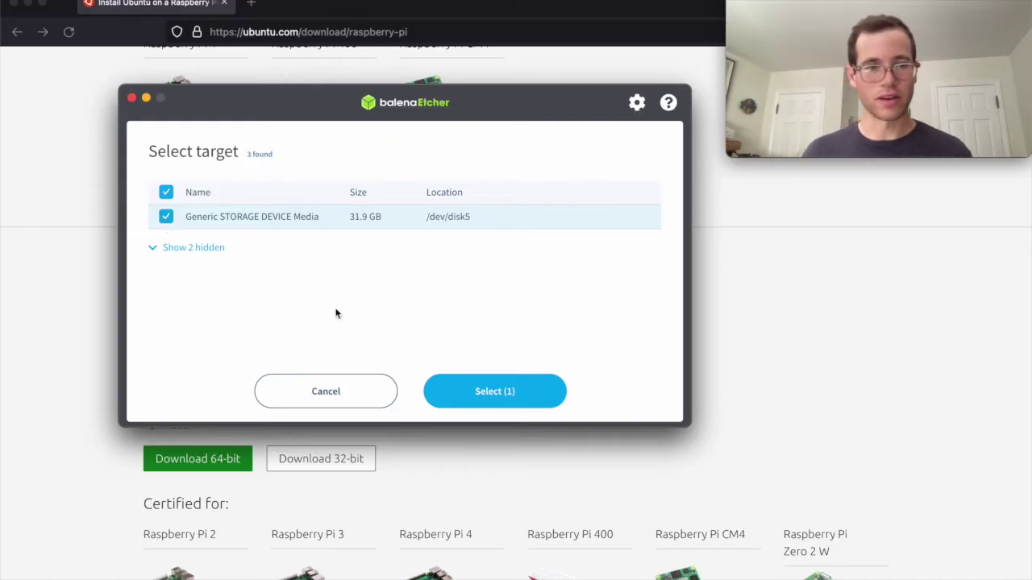
{"action": "left_click", "coordinate": [486, 394]}
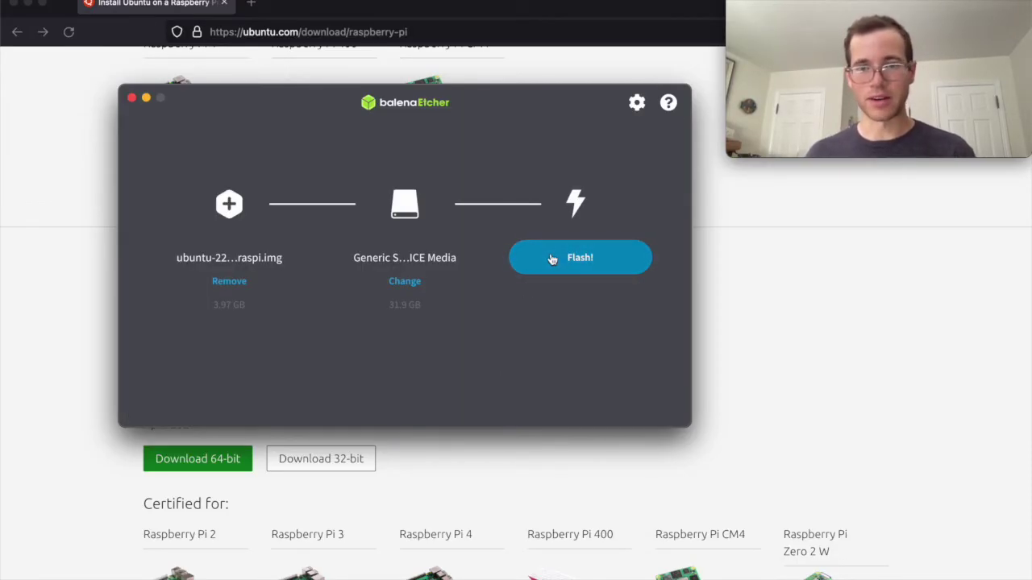
Flash the image to the selected storage device, authorizing it with the account password.
{"action": "left_click", "coordinate": [523, 258]}
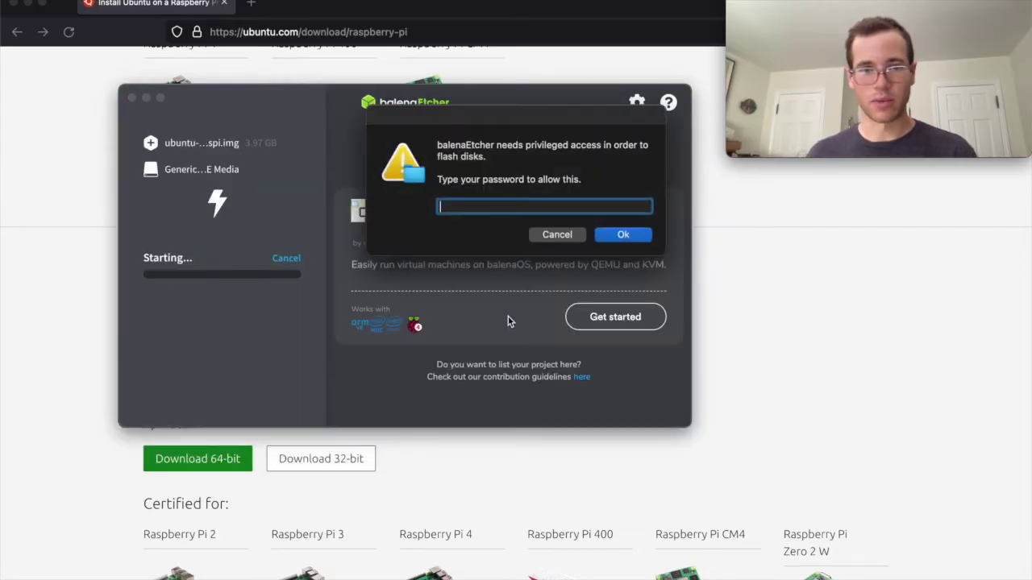
{"action": "type", "text": "•••••••"}
{"action": "key", "text": "Return"}
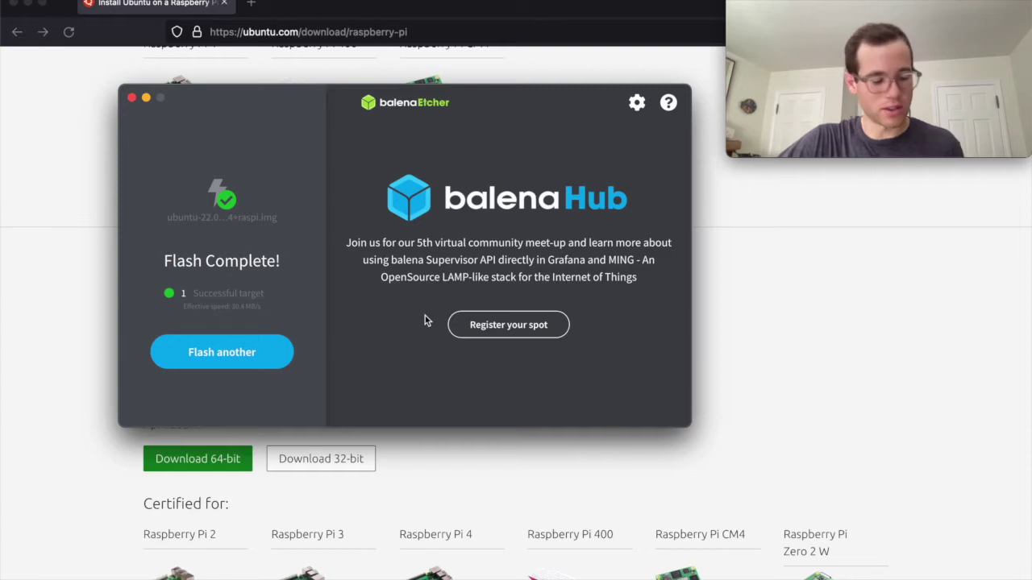
Switch to Finder and eject the mounted balenaEtcher volume.
{"action": "key", "text": "super+space"}
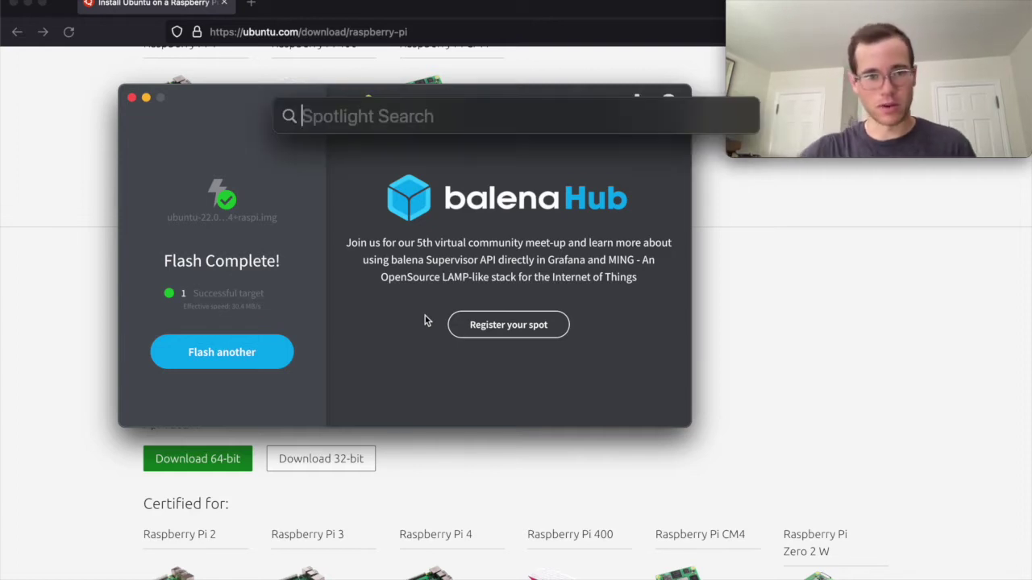
{"action": "type", "text": "finder"}
{"action": "key", "text": "Return"}
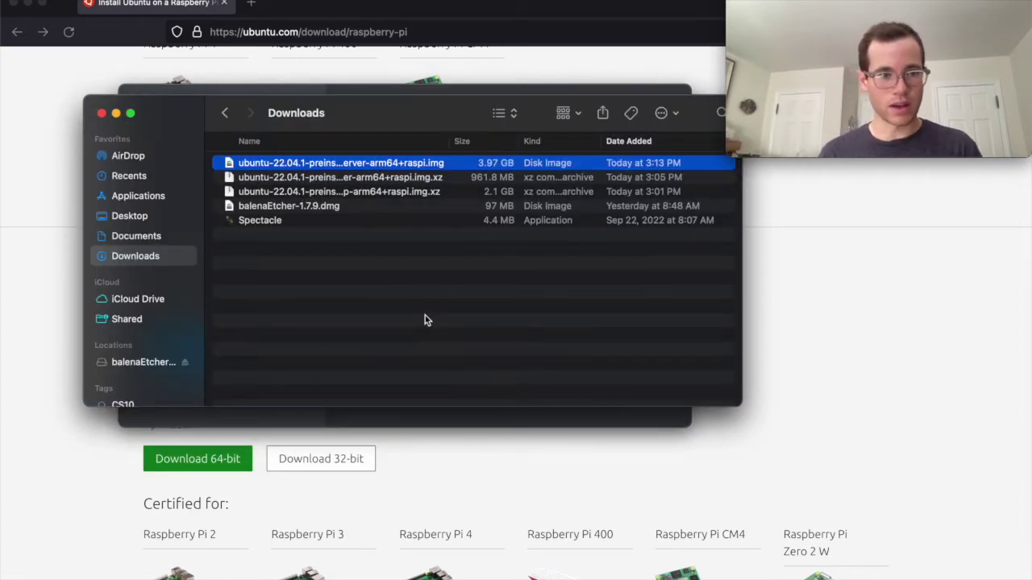
{"action": "scroll", "coordinate": [177, 323], "scroll_direction": "down", "scroll_amount": 5}
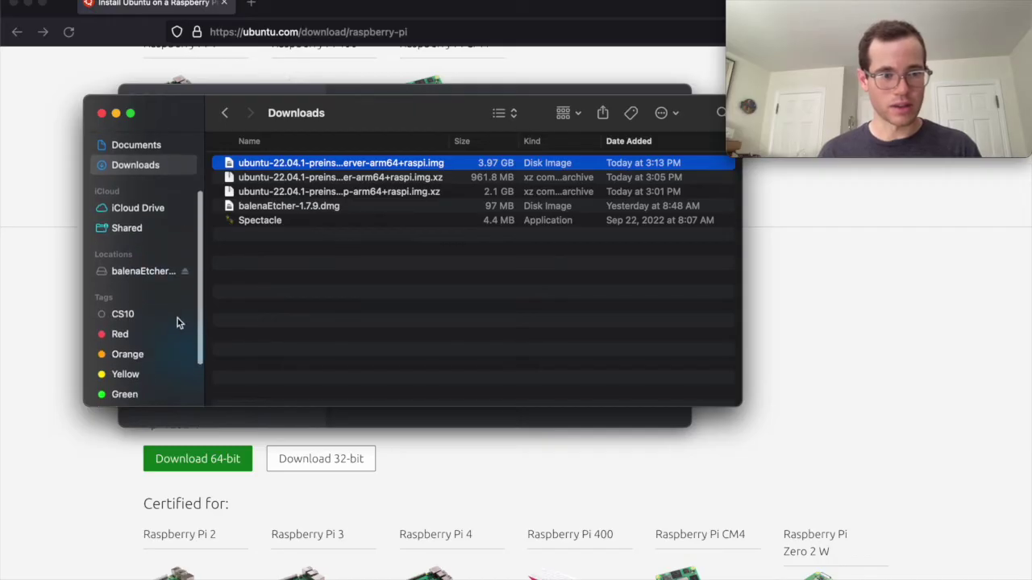
{"action": "scroll", "coordinate": [177, 322], "scroll_direction": "up", "scroll_amount": 5}
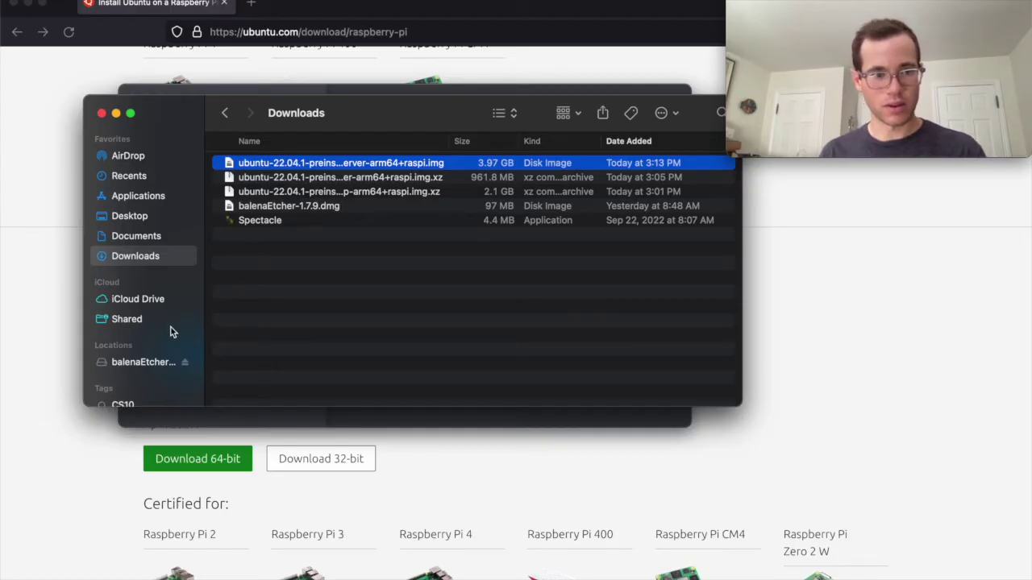
{"action": "left_click", "coordinate": [186, 362]}
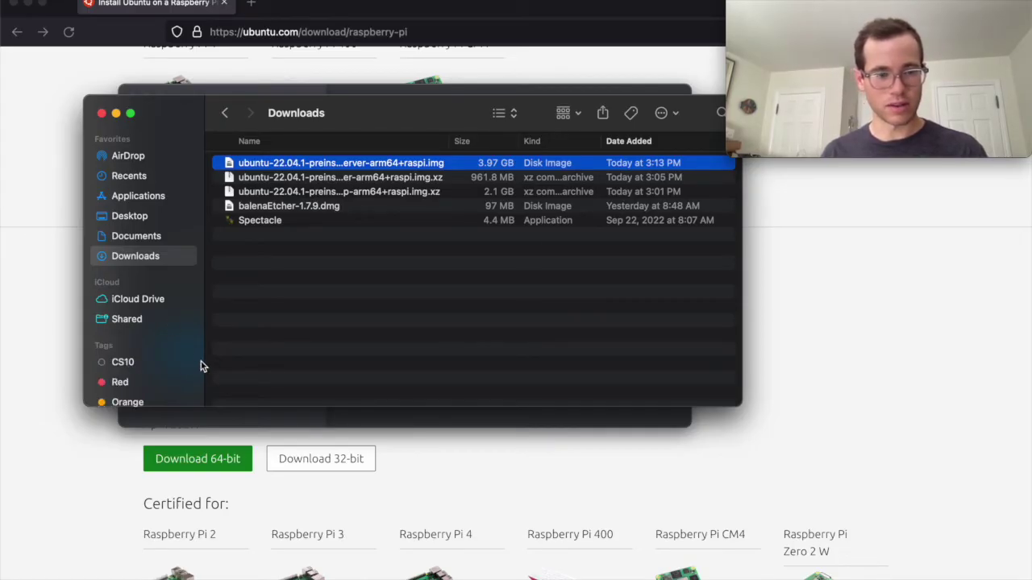
Switch to the browser showing Google and open the router's login page at tplinkwifi.net.
{"action": "key", "text": "super+Tab"}
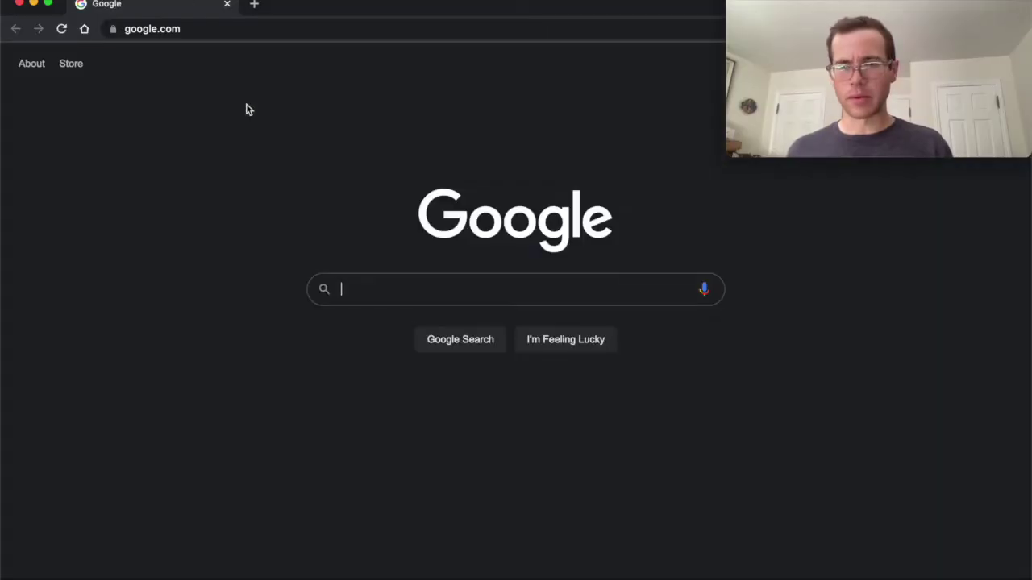
{"action": "left_click", "coordinate": [214, 34]}
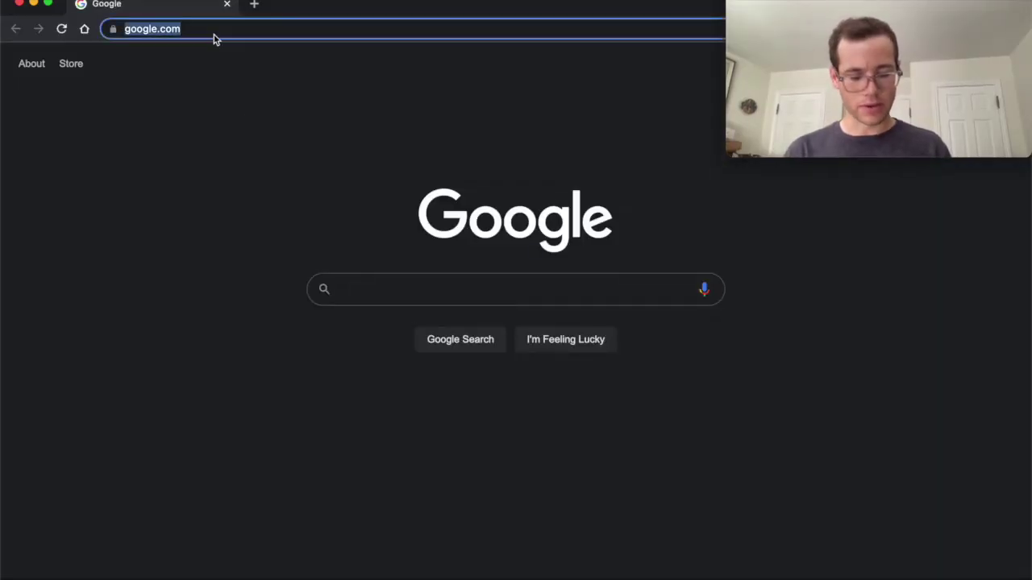
{"action": "type", "text": "tpl"}
{"action": "key", "text": "Return"}
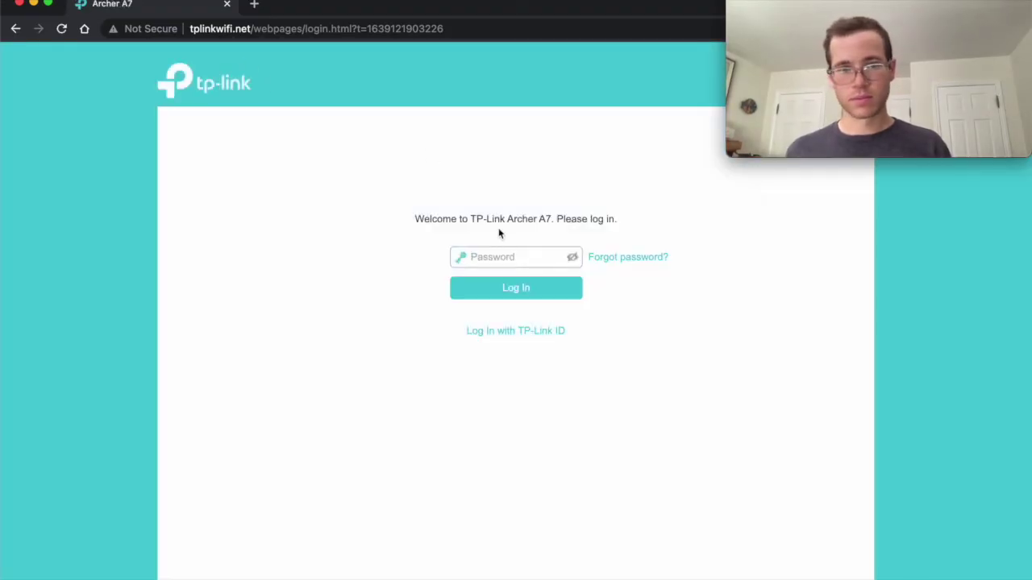
Log in to the TP-Link Archer A7 administration page with the router password.
{"action": "left_click", "coordinate": [499, 255]}
{"action": "type", "text": "*****"}
{"action": "key", "text": "Return"}
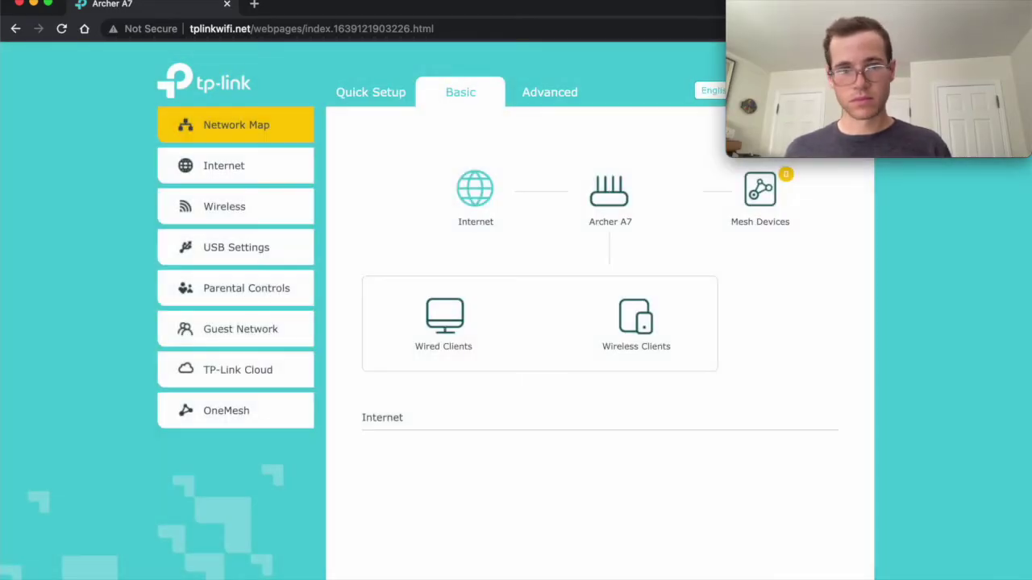
Show the router's wired clients and copy the IP address of the ubuntu client.
{"action": "left_click", "coordinate": [453, 337]}
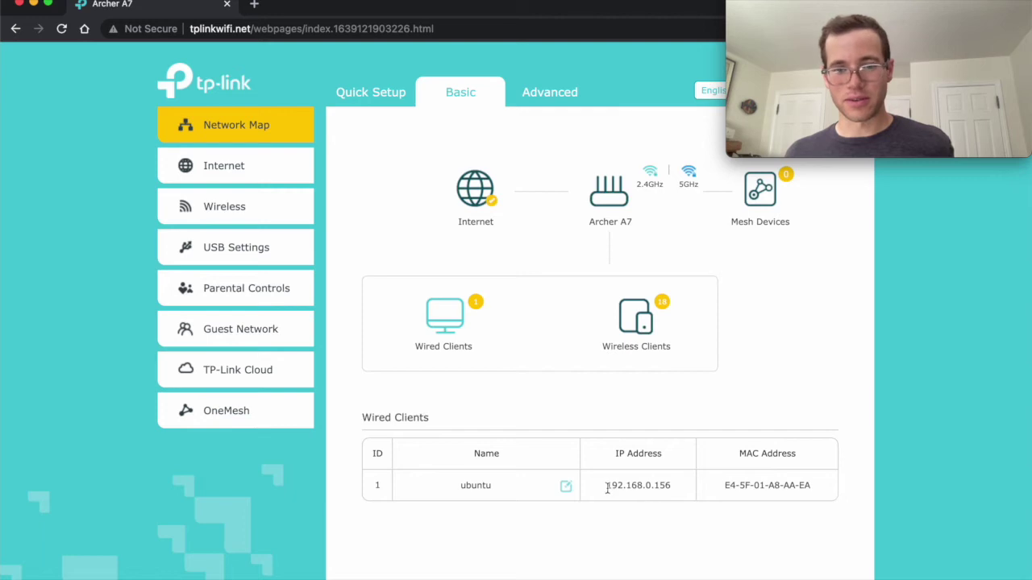
{"action": "double_click", "coordinate": [672, 487]}
{"action": "left_click_drag", "start_coordinate": [672, 487], "coordinate": [601, 488]}
{"action": "key", "text": "super+c"}
{"action": "left_click", "coordinate": [642, 489]}
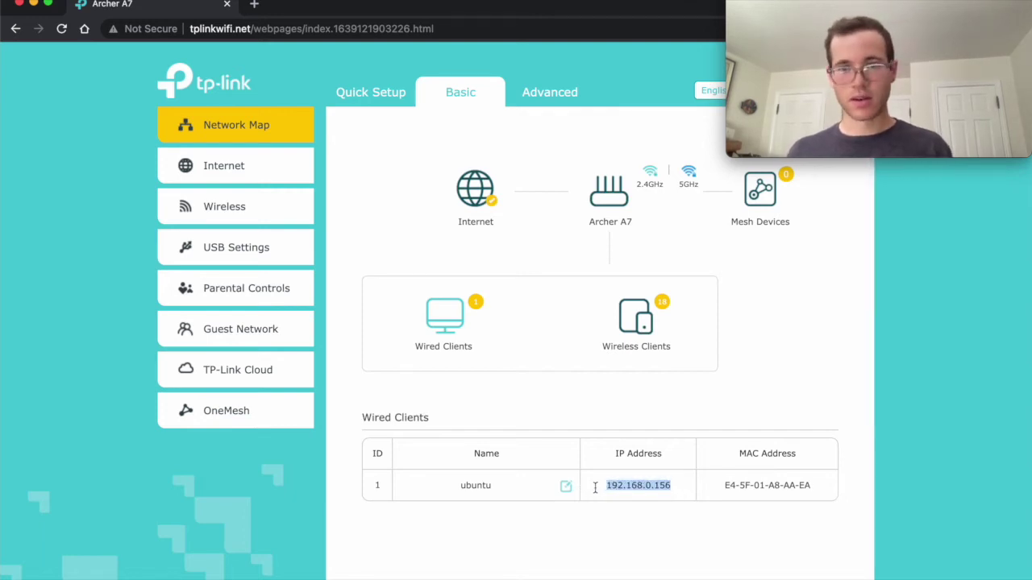
Open Terminal and enlarge its text by four zoom levels.
{"action": "key", "text": "super+space"}
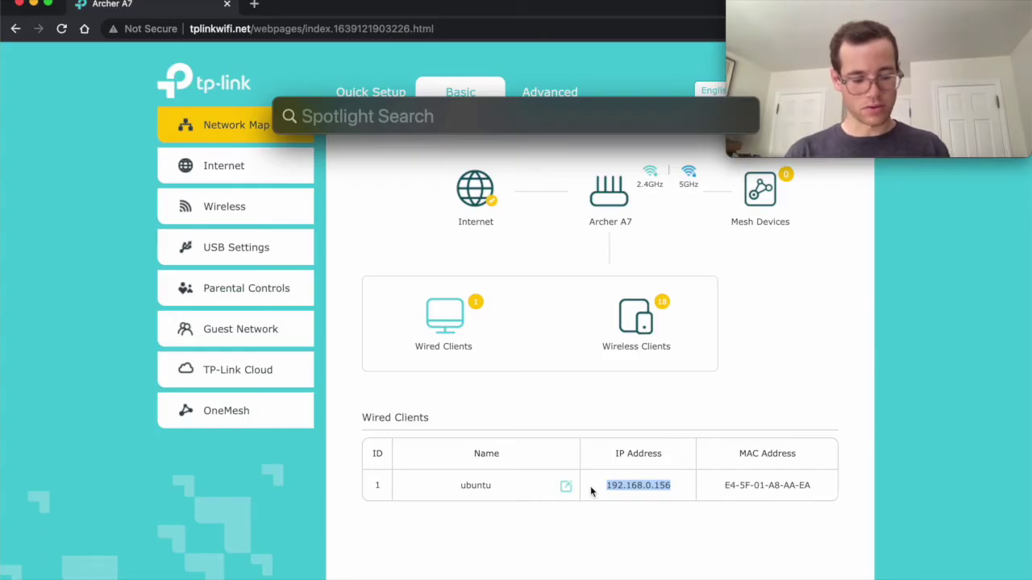
{"action": "type", "text": "terminal"}
{"action": "key", "text": "Return"}
{"action": "key", "text": "super+plus"}
{"action": "key", "text": "super+plus"}
{"action": "key", "text": "super+plus"}
{"action": "key", "text": "super+plus"}
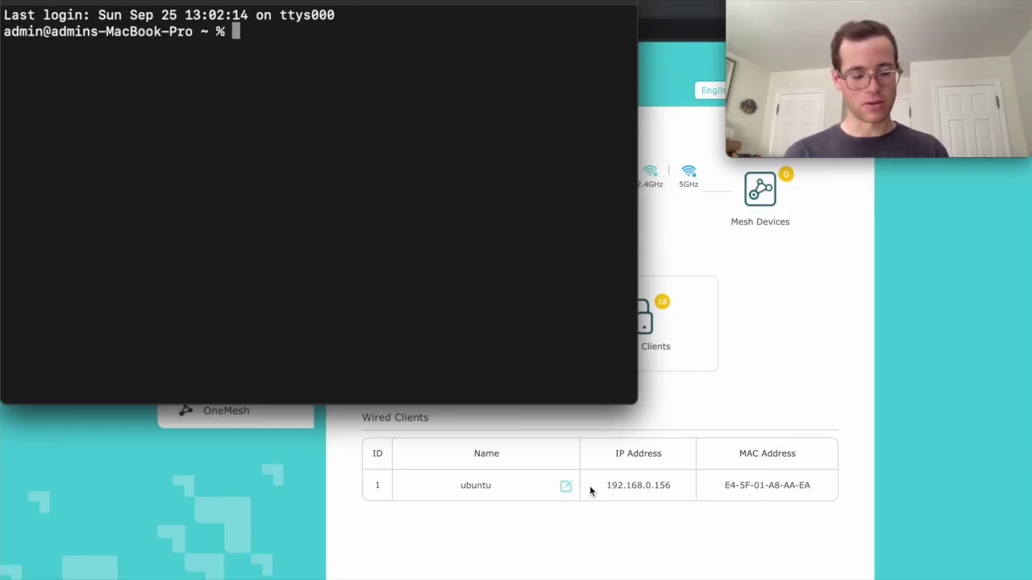
{"action": "type", "text": "ssh "}
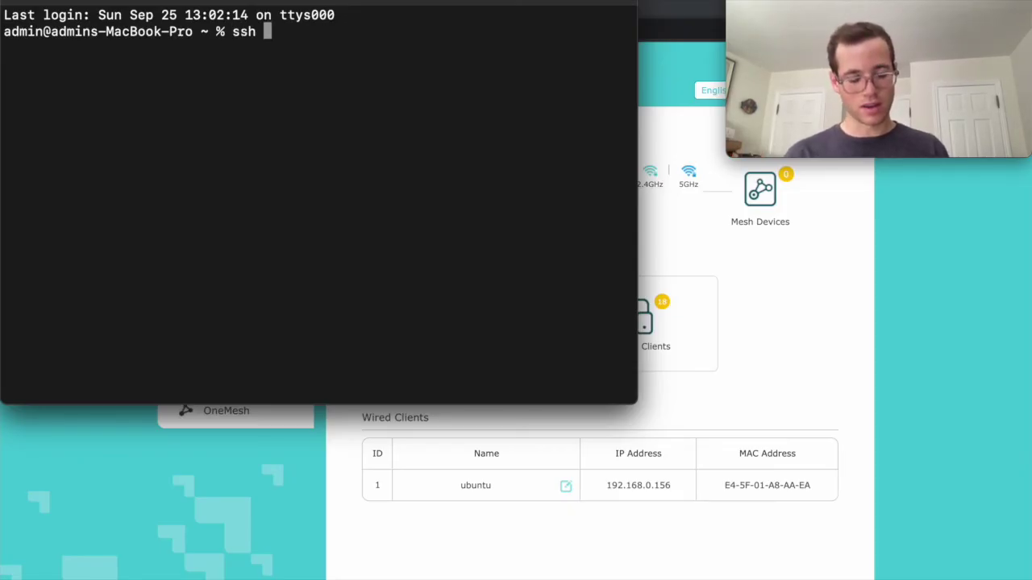
{"action": "type", "text": "ubuntu@"}
{"action": "key", "text": "super+v"}
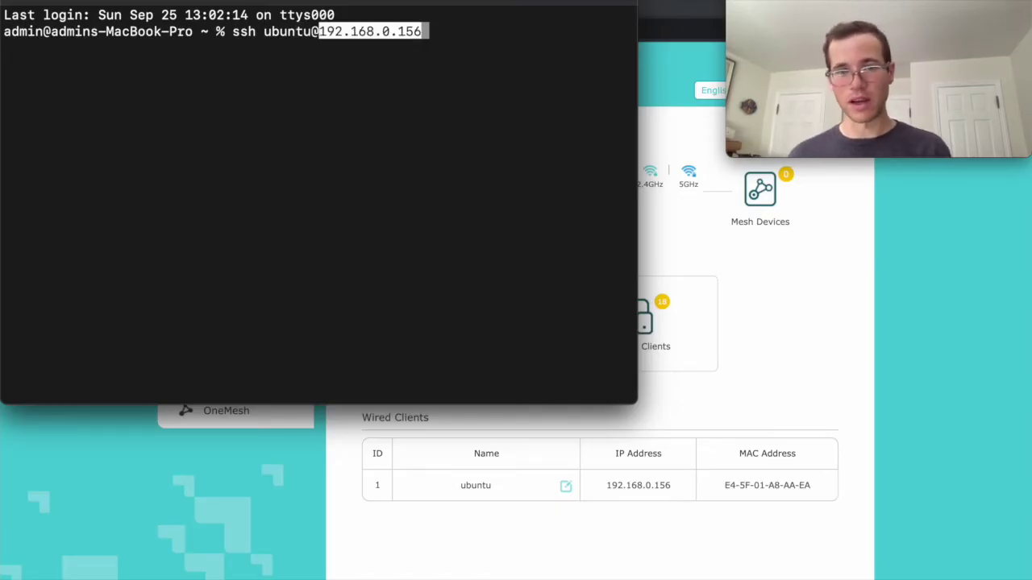
{"action": "key", "text": "Return"}
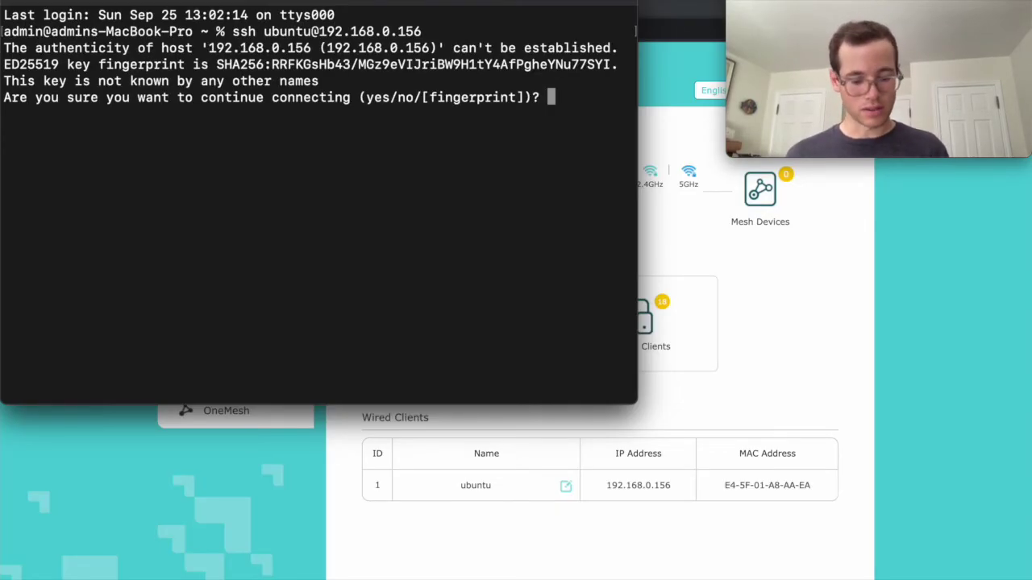
{"action": "type", "text": "yes"}
{"action": "key", "text": "Return"}
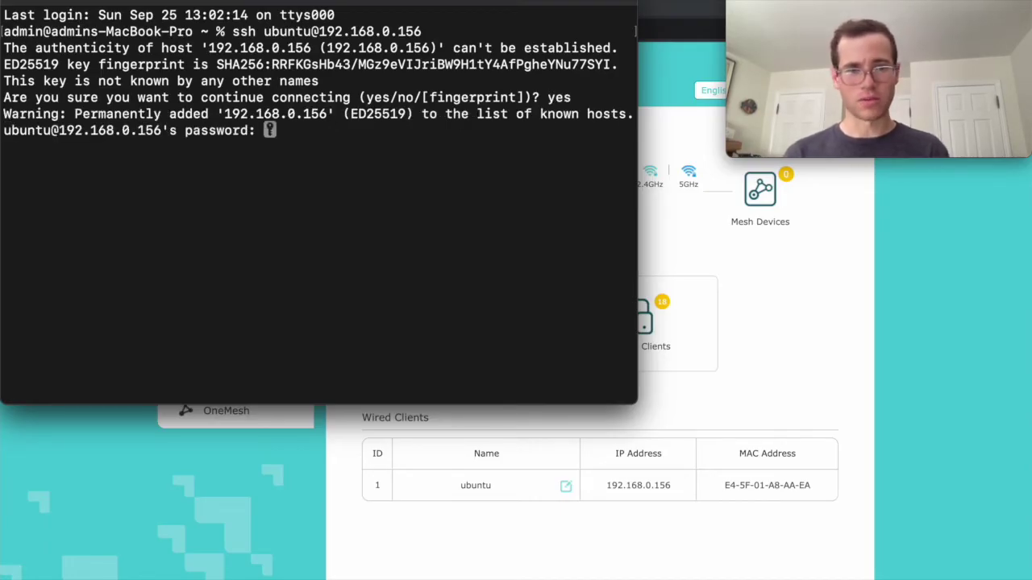
Log in with the ubuntu account's current password and set a new account password.
{"action": "key", "text": "Return"}
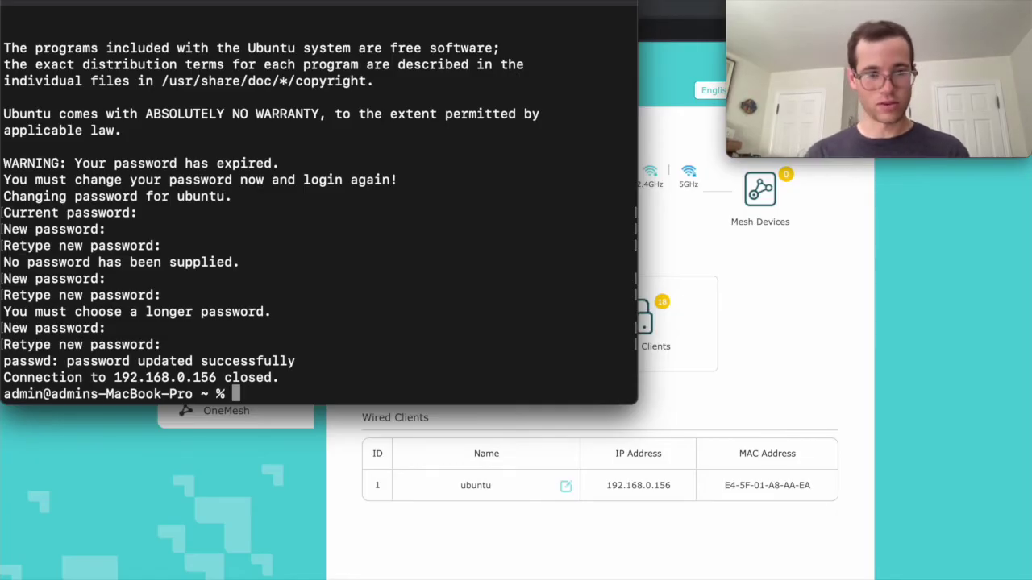
{"action": "key", "text": "Up"}
{"action": "key", "text": "Return"}
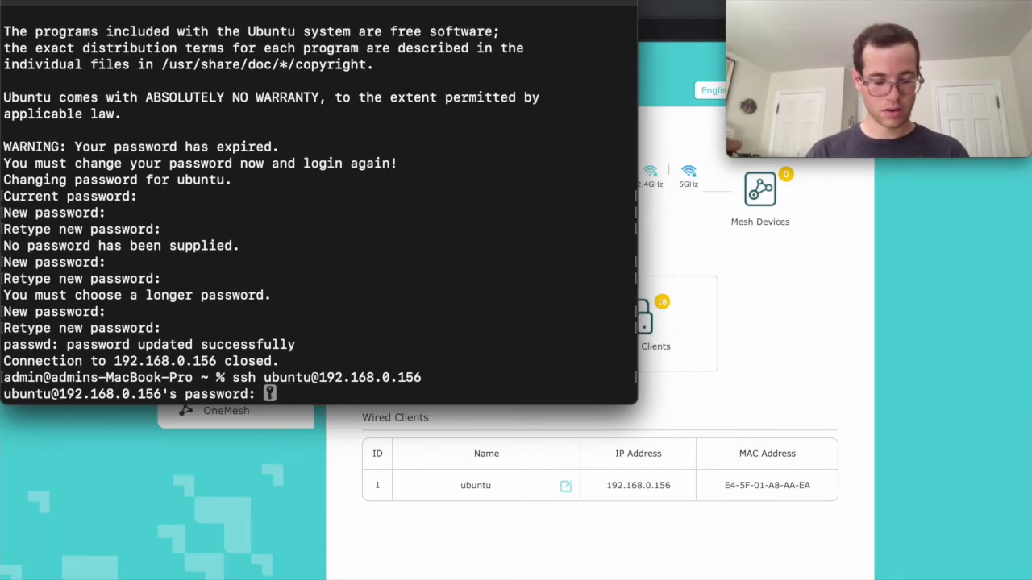
{"action": "key", "text": "Return"}
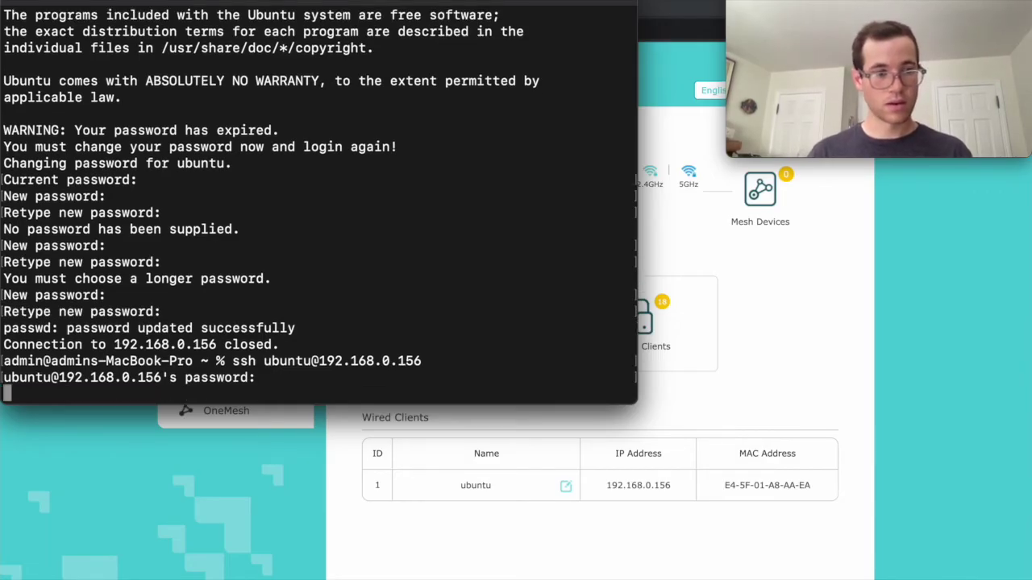